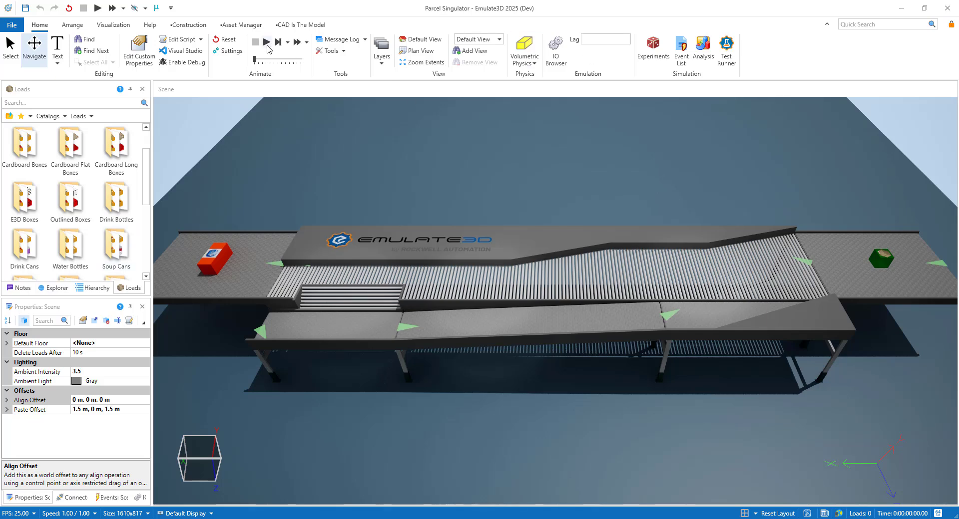
Run the parcel singulator simulation and inspect the friction values at the contacts of the jammed parcels
left_click(267, 42)
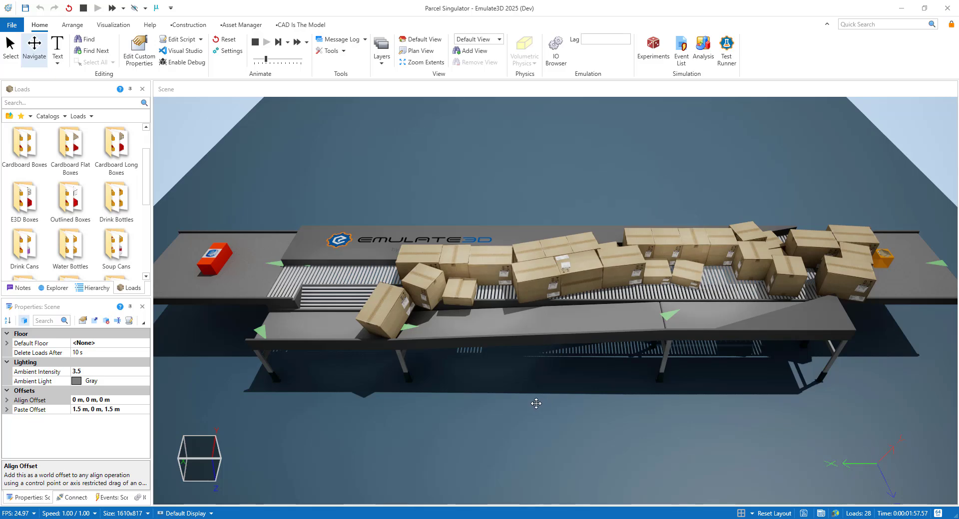
left_click_drag(535, 403, 507, 400)
scroll(501, 396, "up", 3)
left_click_drag(337, 183, 558, 308)
scroll(559, 307, "up", 2)
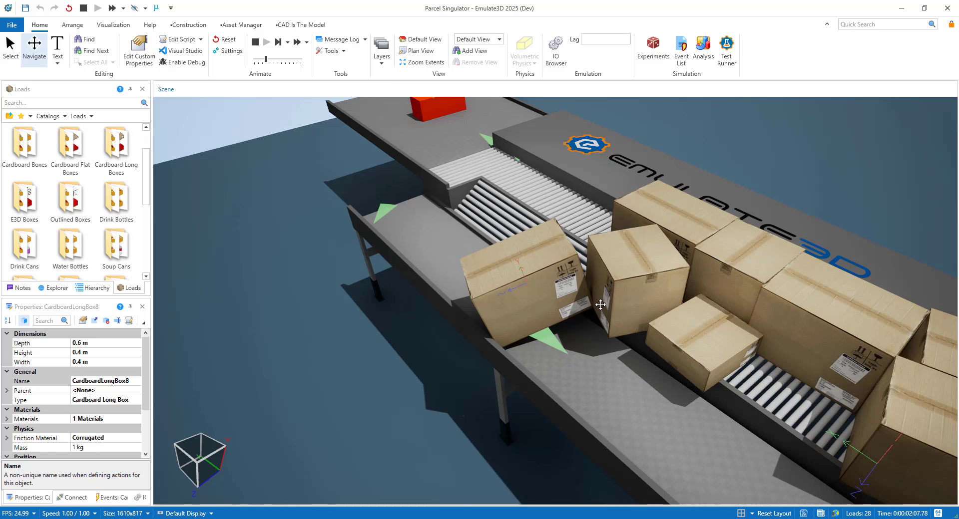
left_click(156, 9)
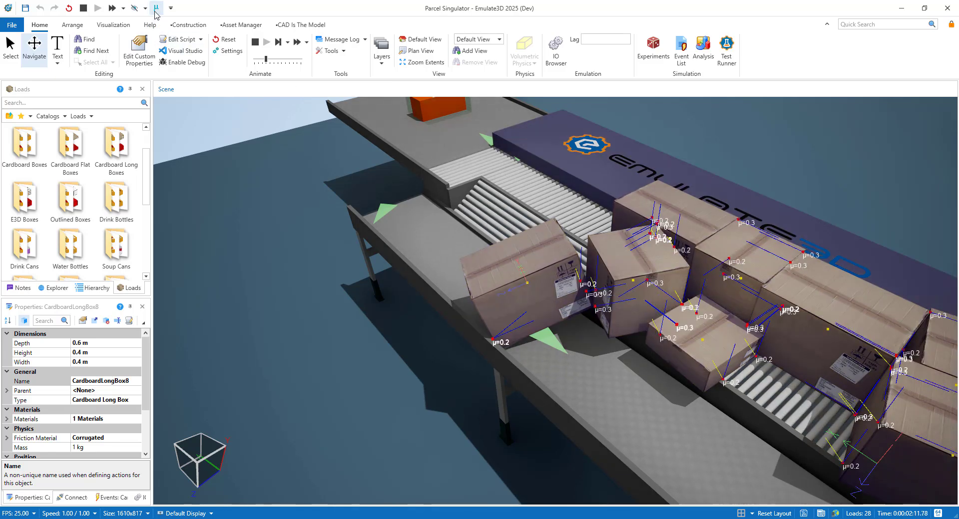
left_click(156, 9)
Restore the default view of the scene and reset the simulation
scroll(604, 334, "down", 5)
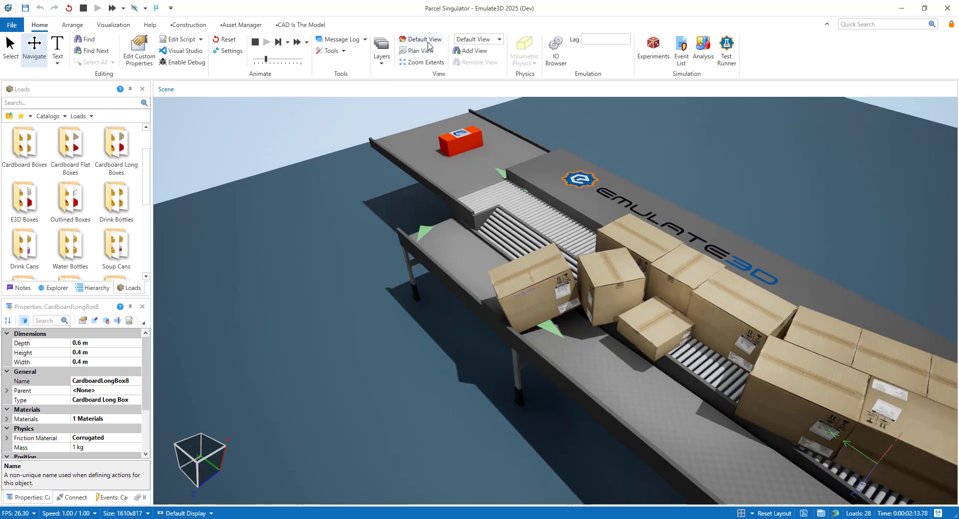
left_click(427, 41)
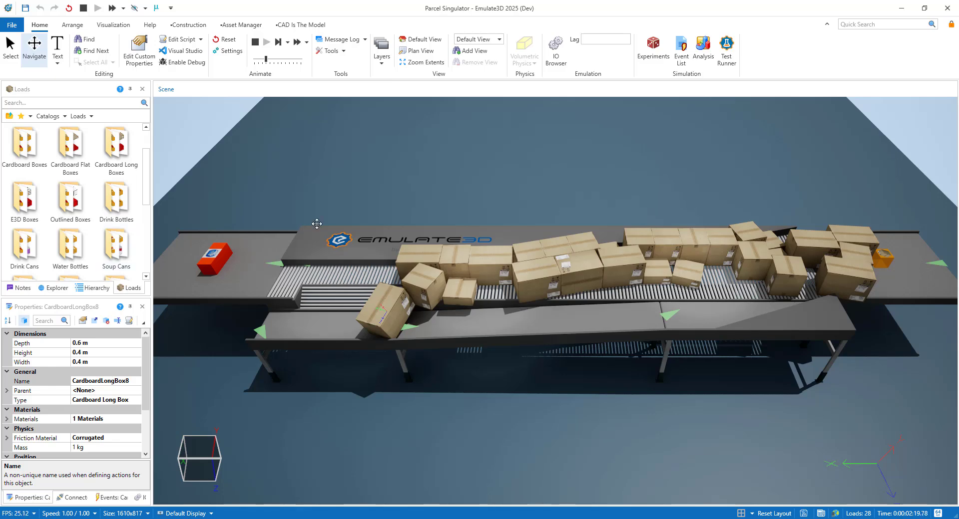
left_click(225, 40)
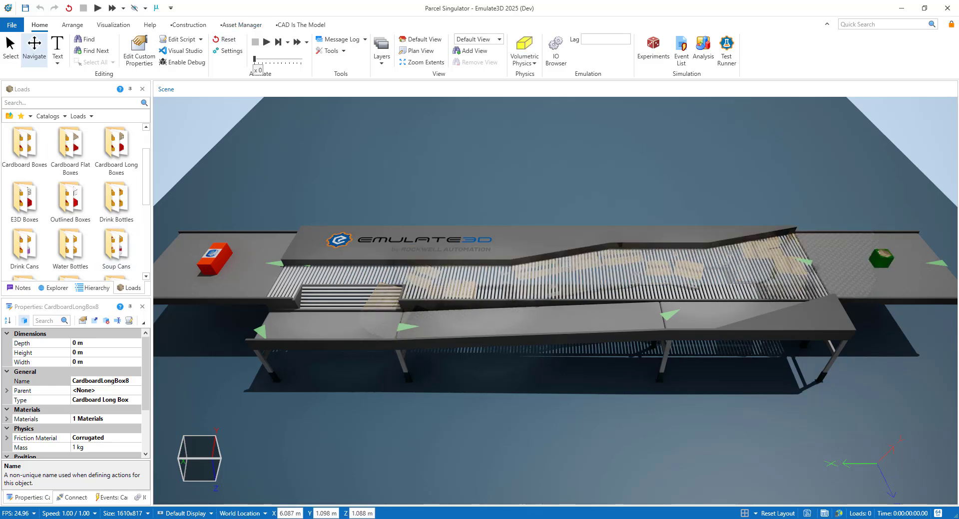
Enable version control for the Parcel Singulator document, saving it as Parcel Singulator.demo3dx in the GIT Version Control Examples folder
left_click(18, 29)
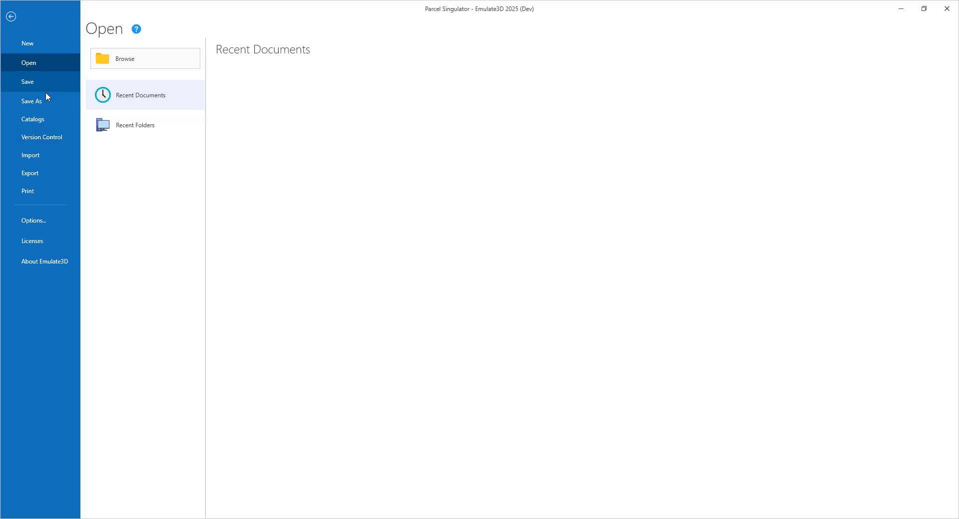
left_click(54, 137)
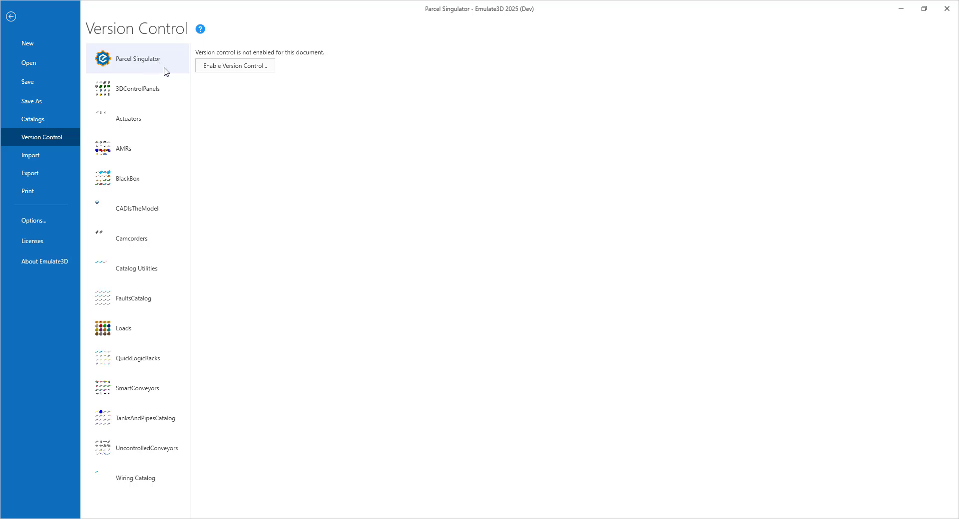
left_click(244, 69)
left_click(516, 302)
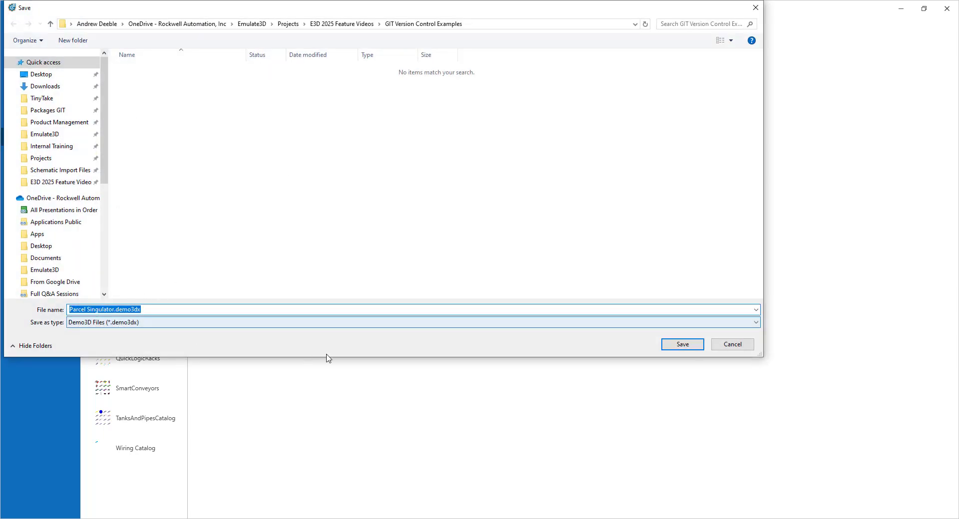
left_click(692, 348)
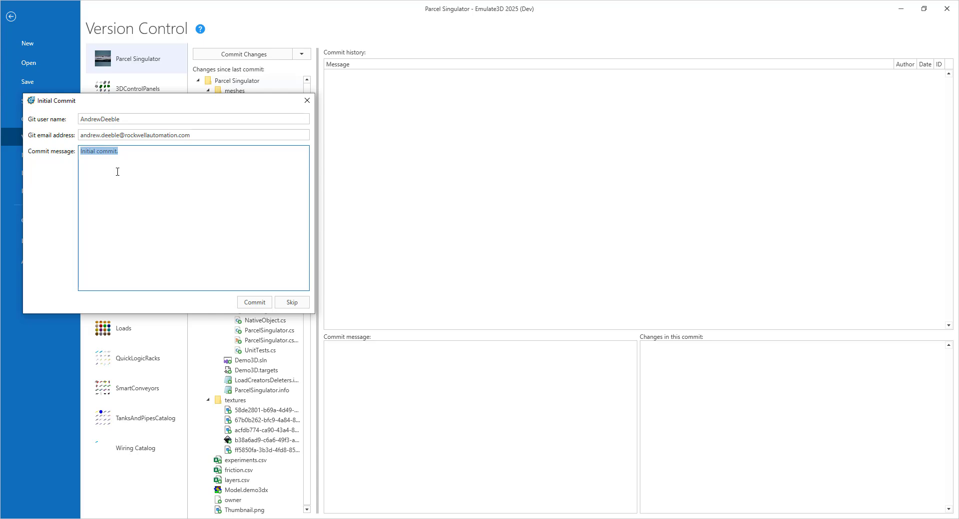
Make the initial commit with the message "Adding the singulator to version control" and return to the scene
type("Adding the singulator to version")
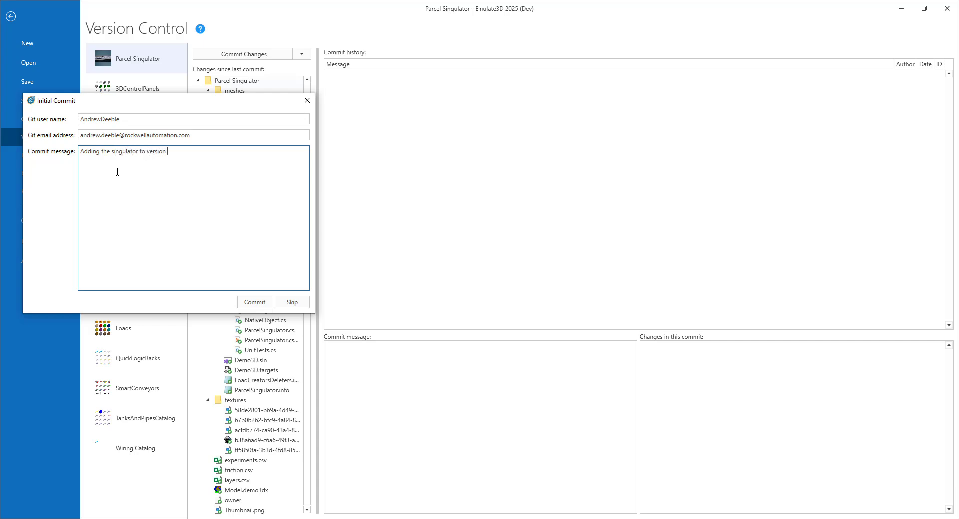
left_click(255, 304)
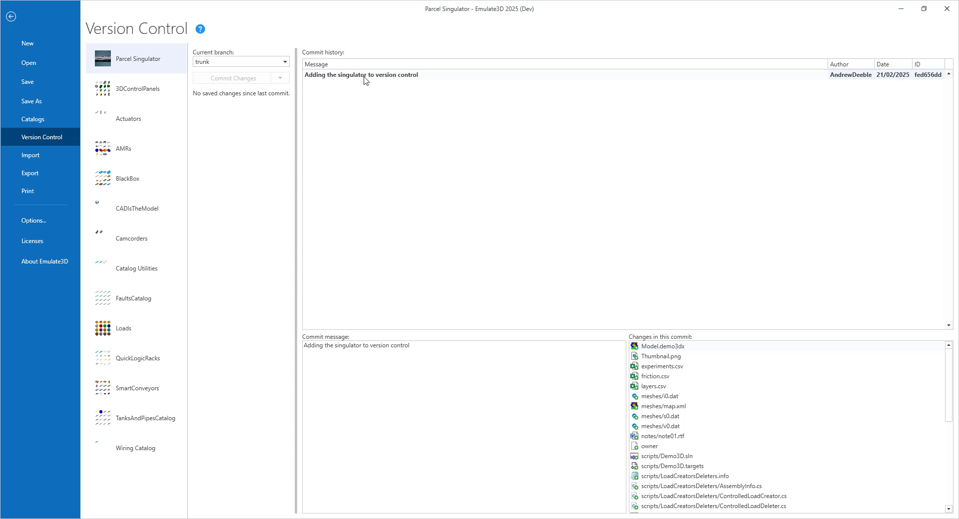
left_click(11, 17)
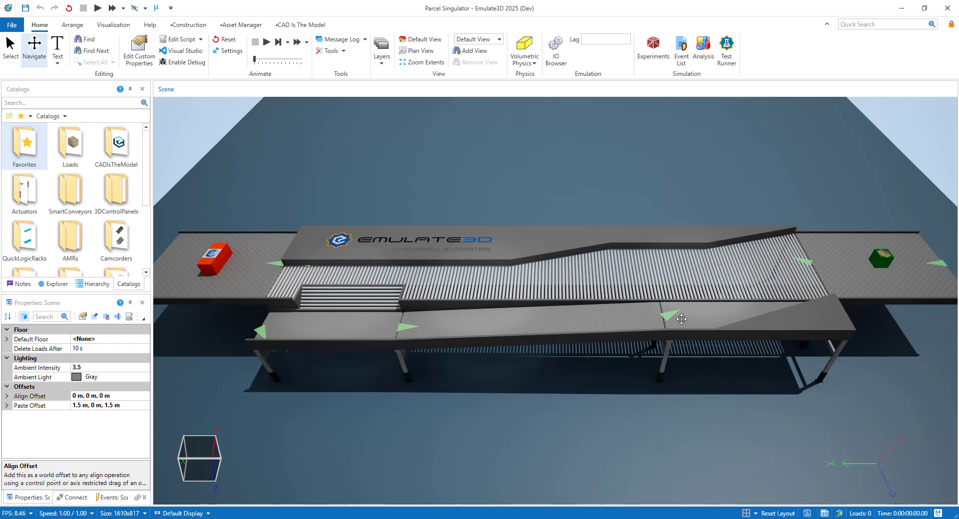
Set the width of the three belt conveyors along the front of the singulator to 1 m
left_click(12, 49)
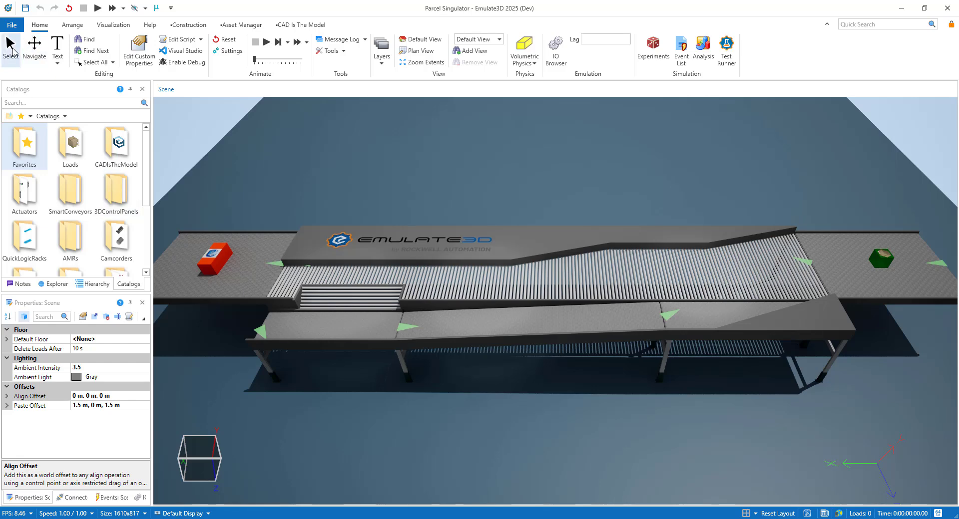
left_click(330, 327)
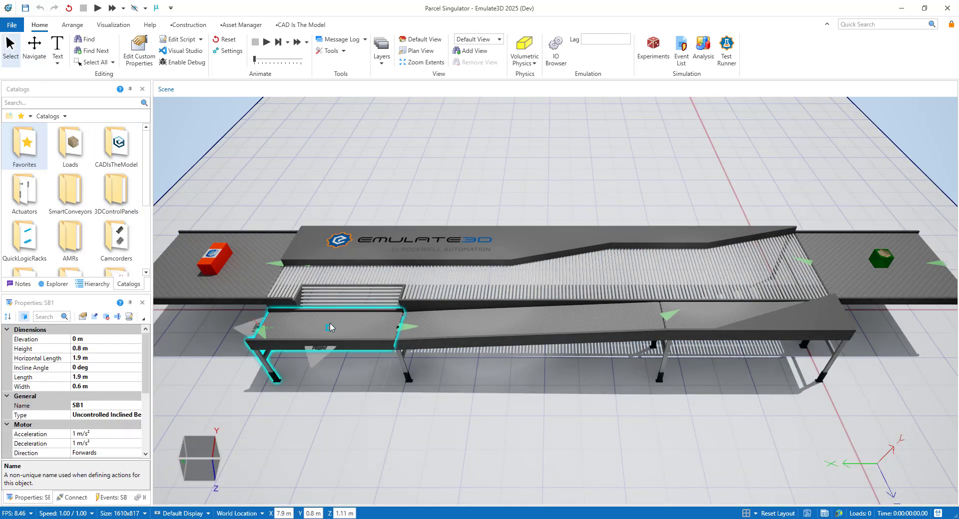
left_click(701, 319, "ctrl")
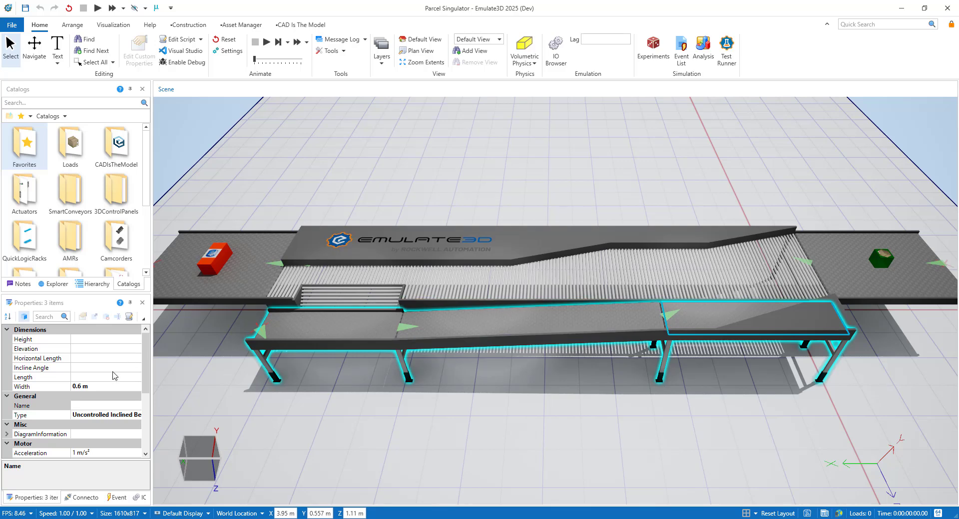
left_click(38, 386)
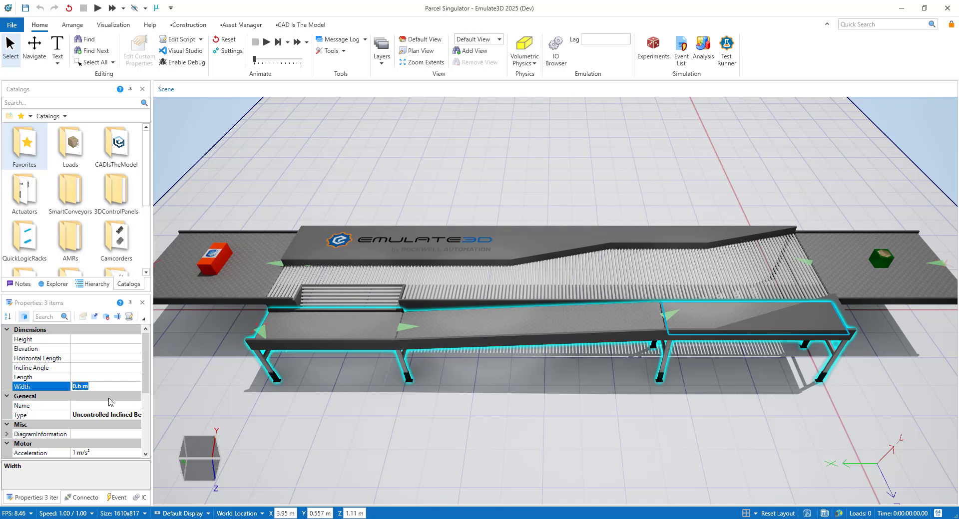
type("1")
key("Return")
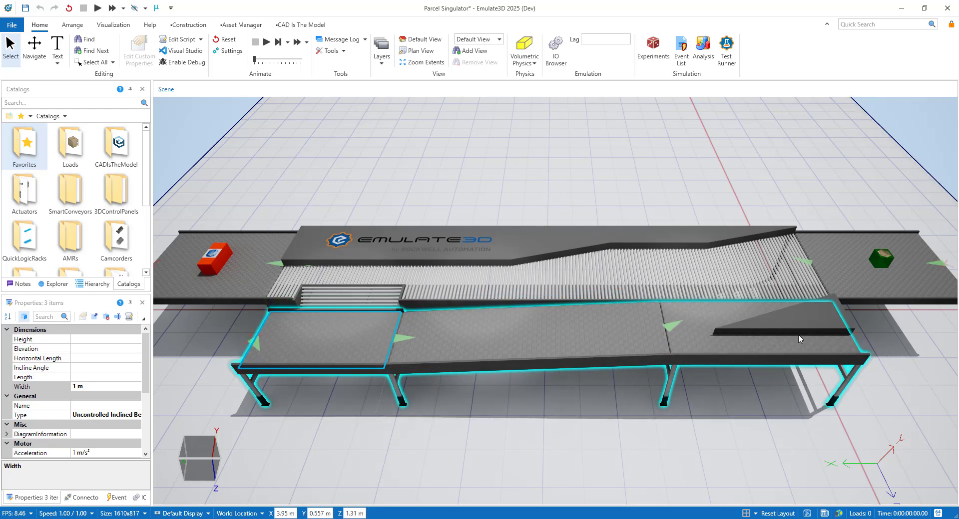
Move the wedge on the widened belt to the belt's outer edge and angle it, at about X 0.816 m, Z 1.252 m
left_click(804, 319)
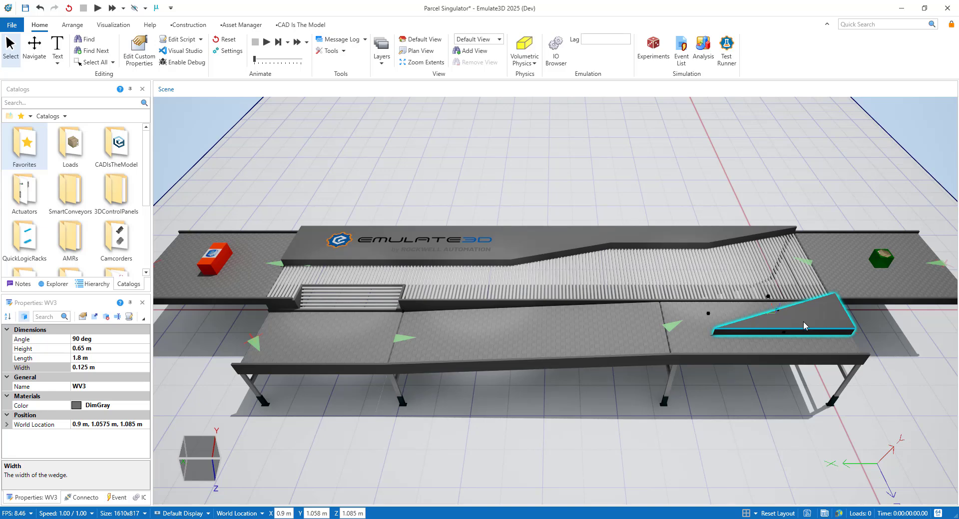
left_click_drag(804, 325, 821, 334)
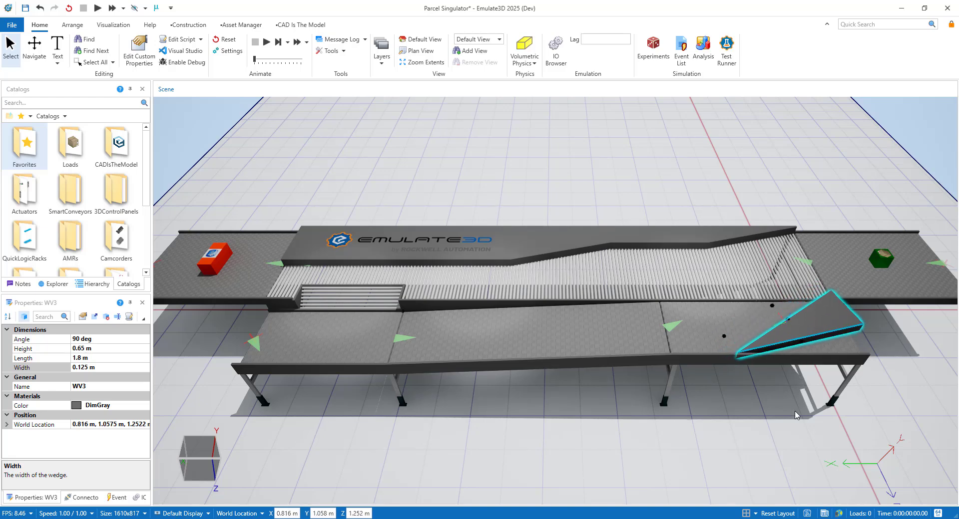
left_click(718, 400)
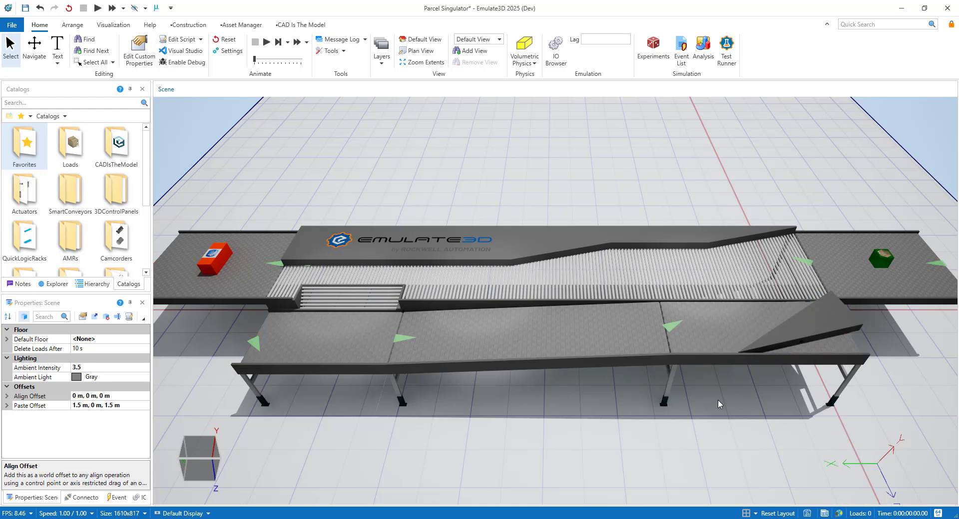
Test the parcel flow over the widened conveyors by running the simulation at speed 10, and reset it
left_click(266, 42)
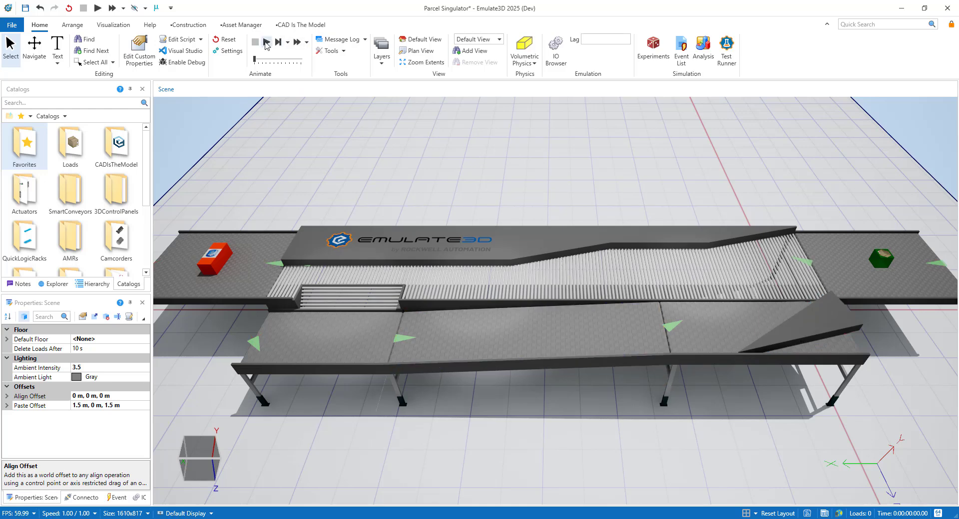
left_click(278, 59)
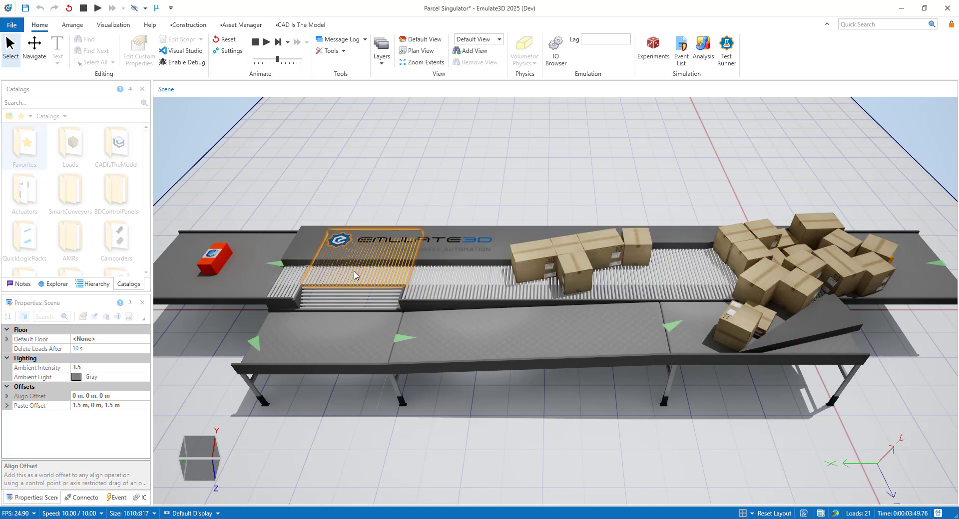
left_click(232, 41)
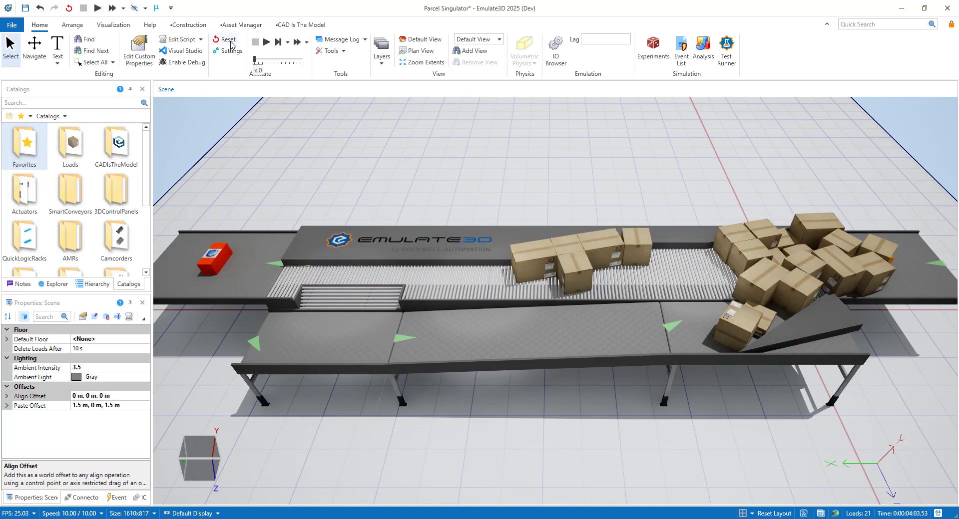
left_click(231, 42)
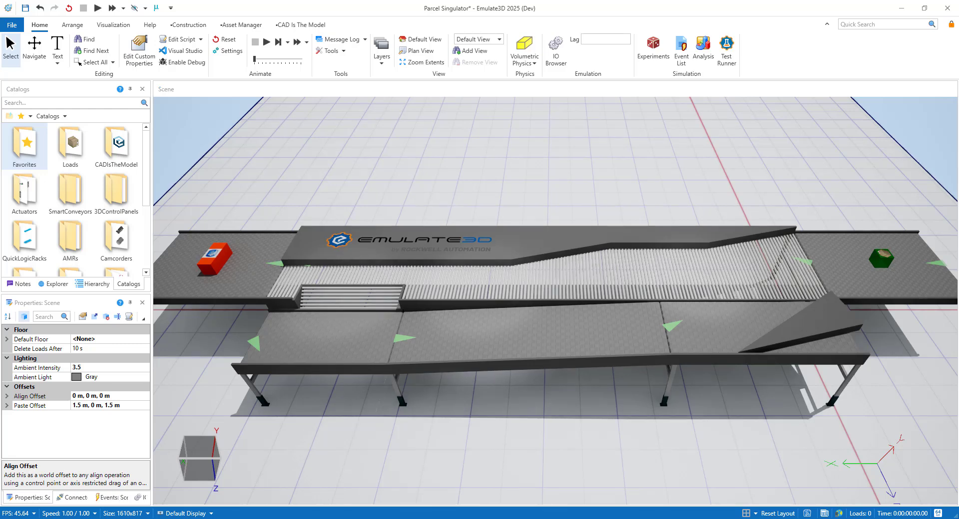
Show the Version Control panel below the scene and save the modified model
left_click_drag(0, 131, 554, 312)
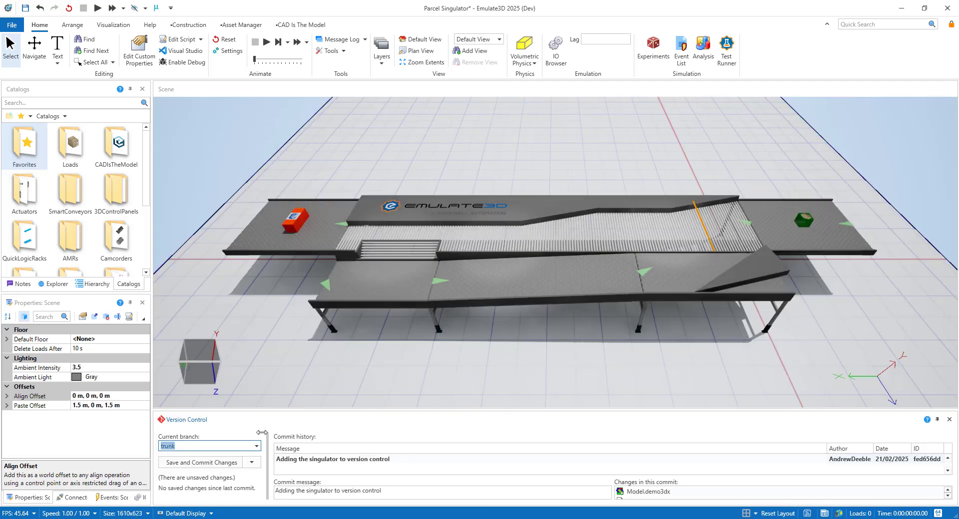
left_click_drag(495, 410, 496, 401)
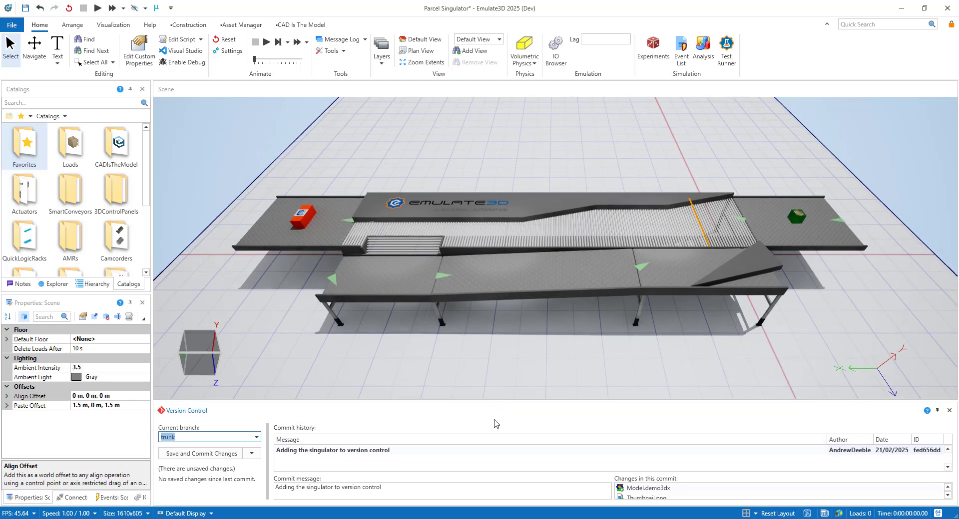
left_click(25, 8)
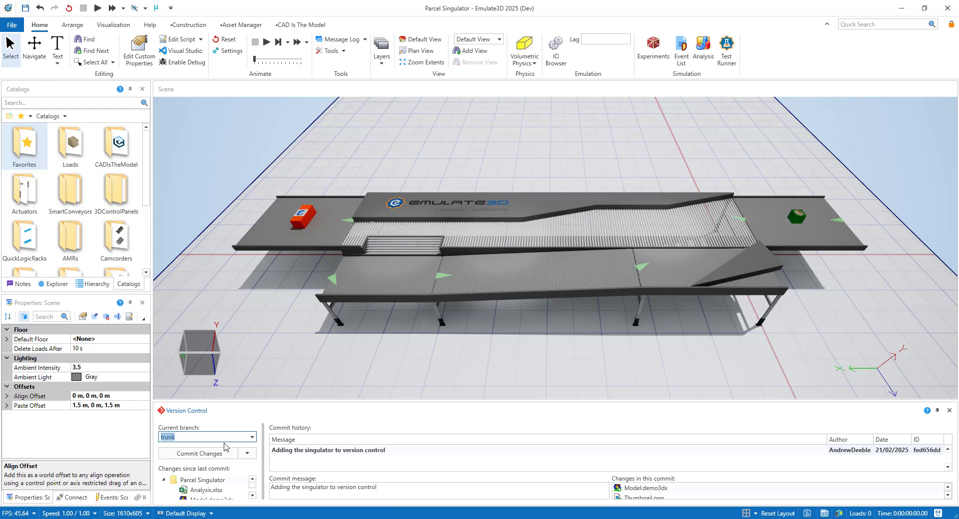
Review the files changed since the last commit and open the WinMerge comparison of Model.demo3dx
left_click(252, 496)
left_click(252, 496)
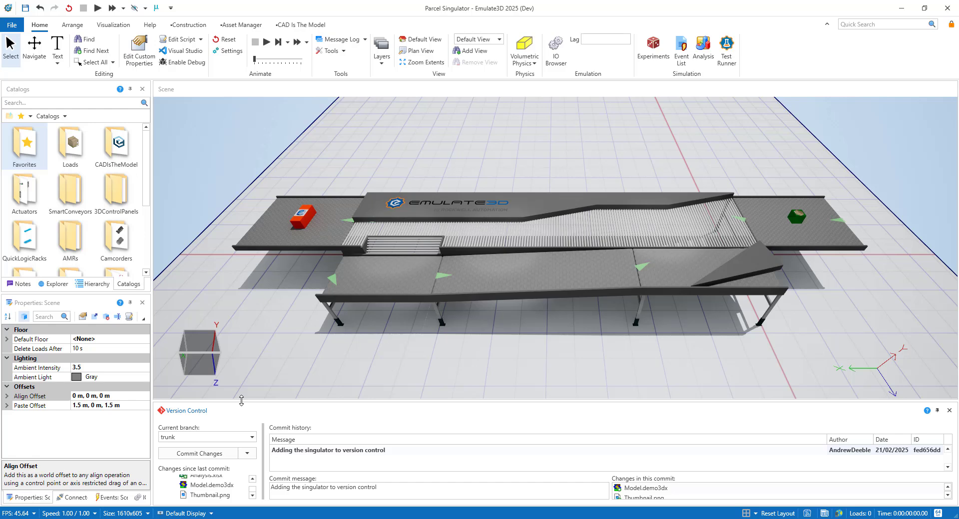
left_click_drag(241, 401, 244, 384)
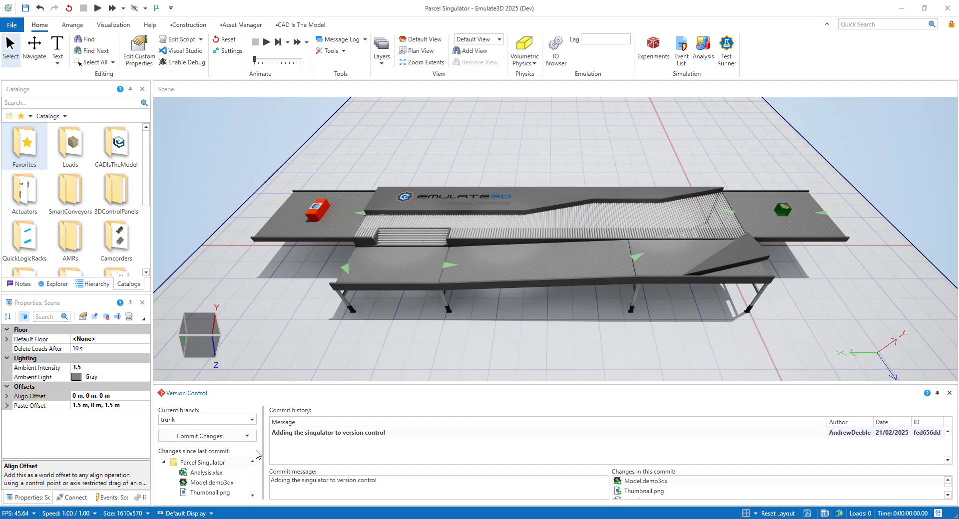
double_click(206, 483)
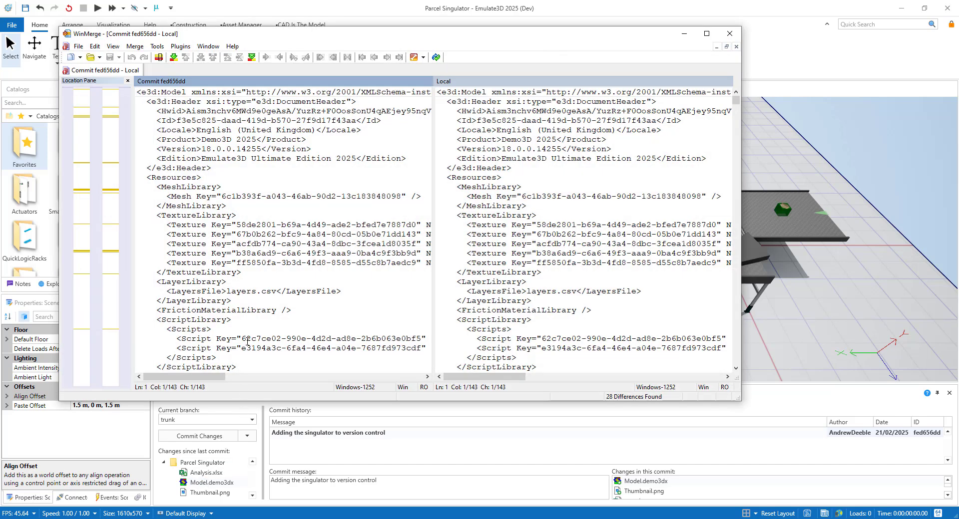
Go to the first difference, compare the BeltWidth lines of the committed and local versions, and close the comparison
left_click(174, 58)
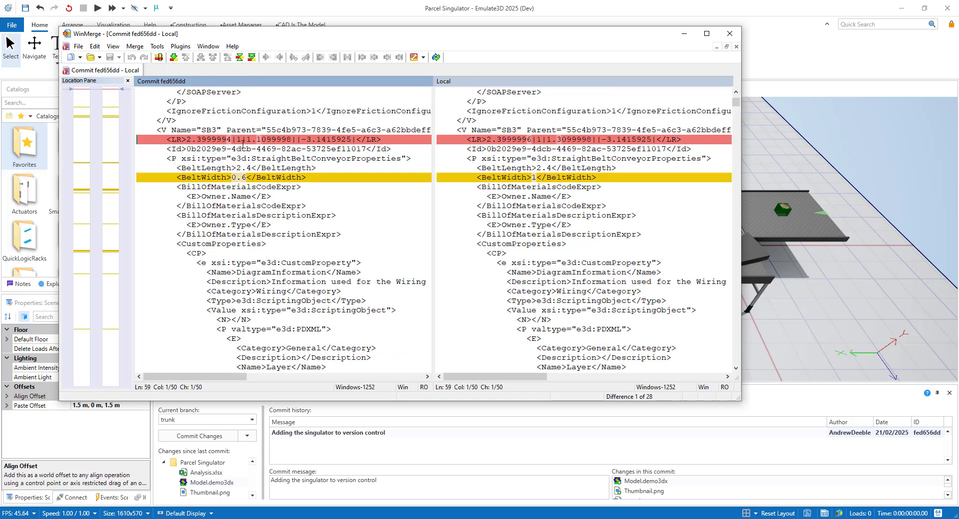
left_click_drag(177, 177, 306, 178)
left_click(611, 177)
left_click_drag(612, 177, 476, 178)
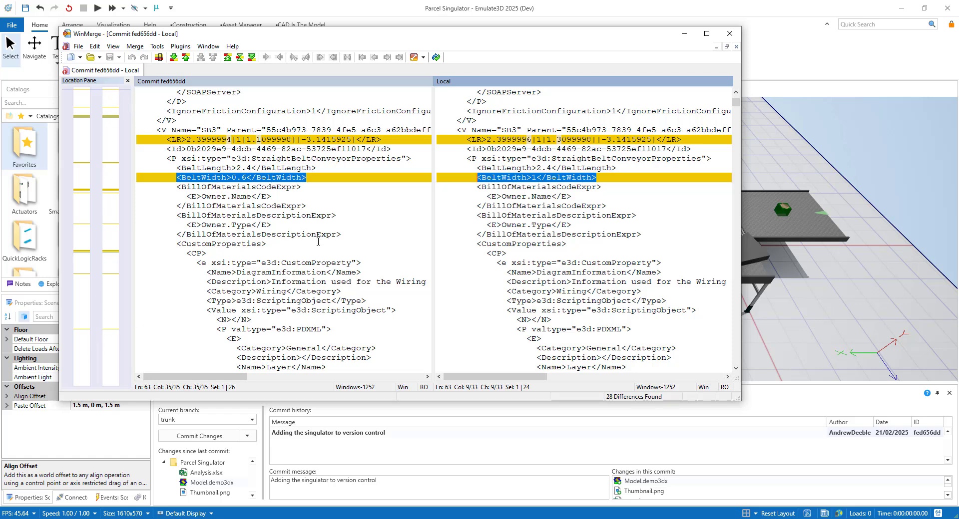
left_click(324, 178)
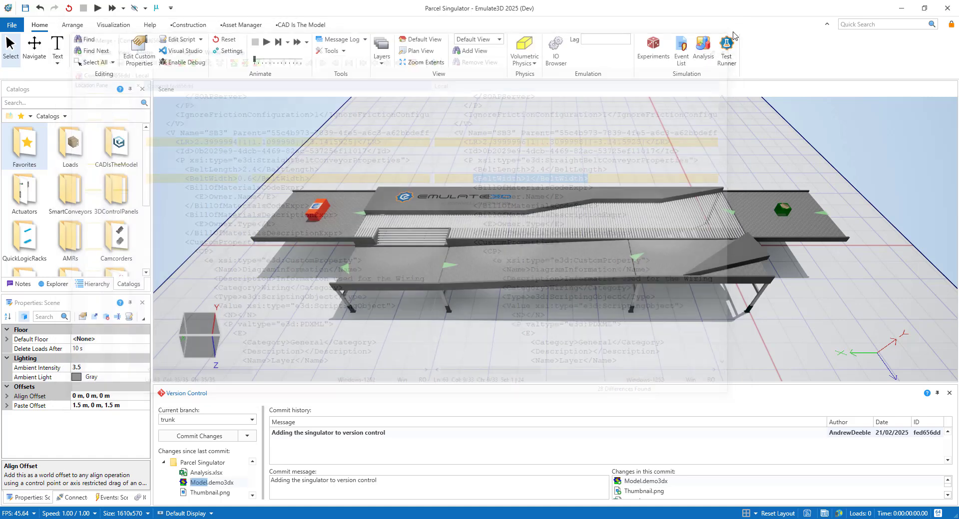
left_click(729, 33)
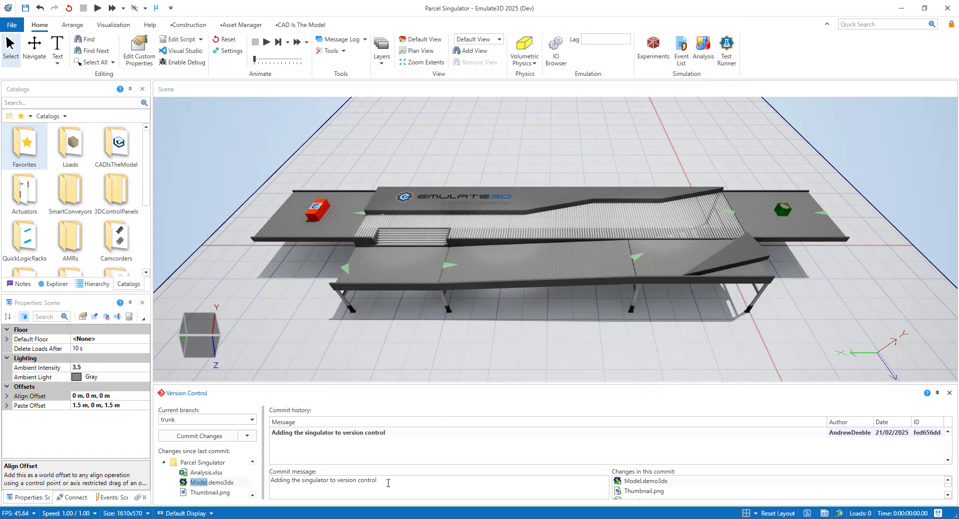
Commit the changes to trunk with the message "Made the returning conveyor wider to prevent blockages"
left_click(213, 439)
left_click_drag(199, 20, 341, 84)
left_click(296, 162)
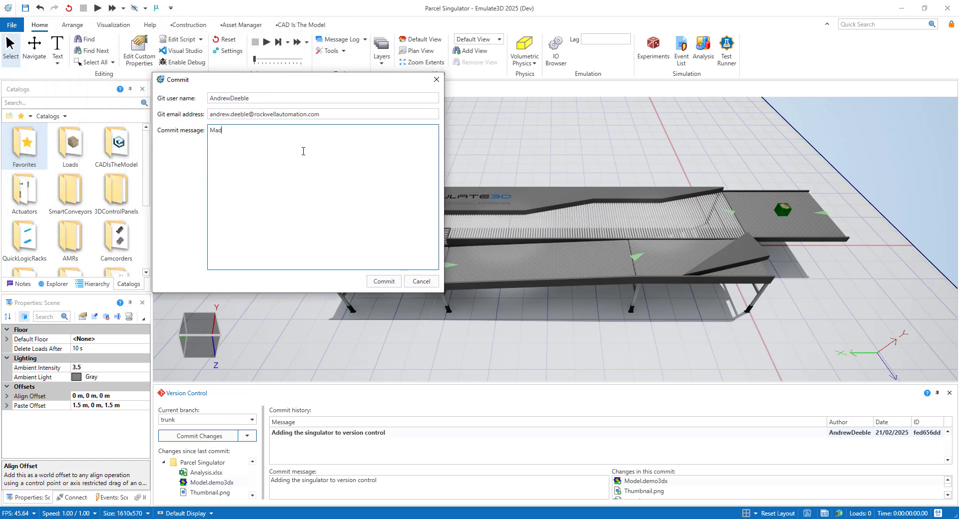
type("ning c")
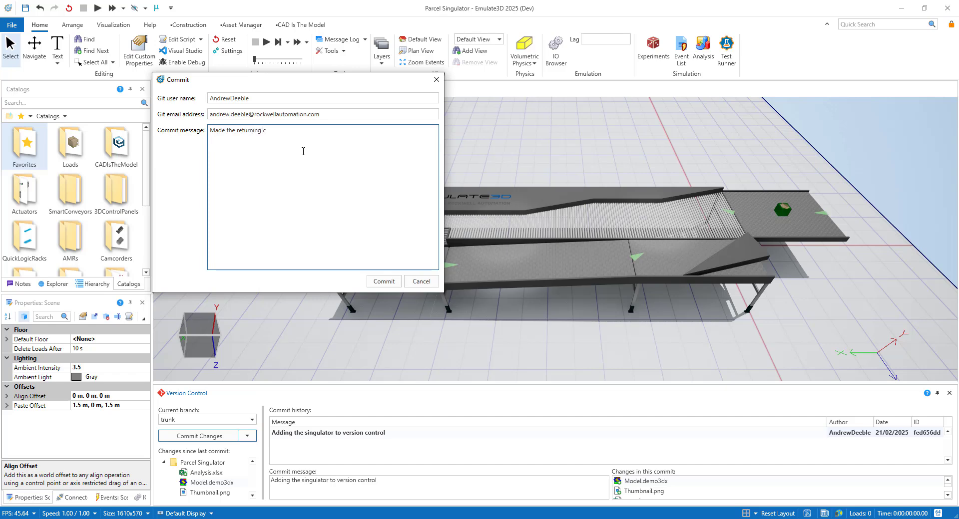
type("onveyor wider to prevent blockages")
left_click(384, 282)
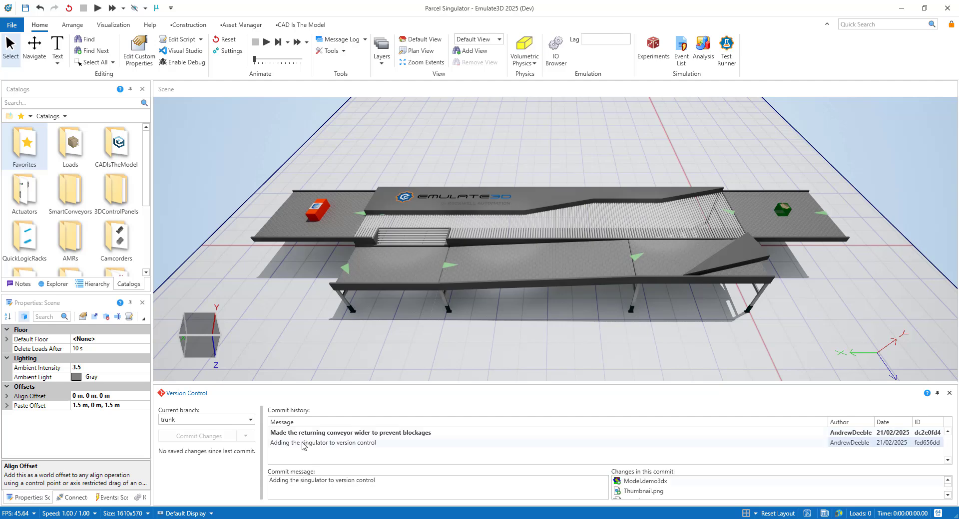
Switch to the commit "Adding the singulator to version control" to review the original model, and return to the trunk branch
right_click(302, 445)
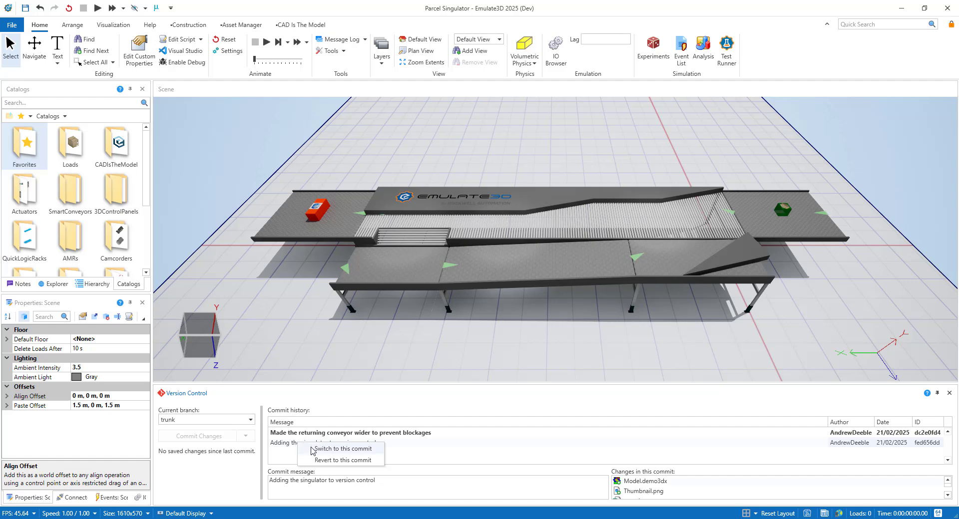
left_click(312, 449)
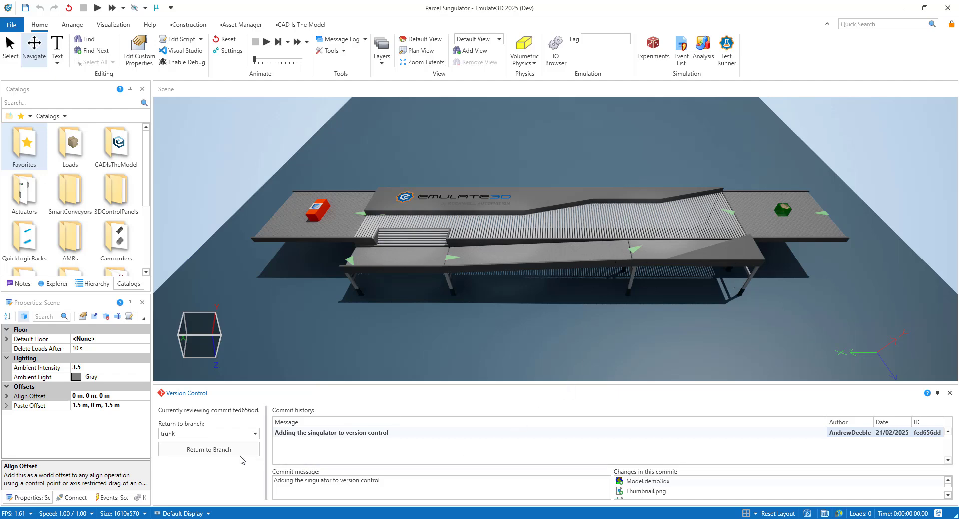
left_click(203, 451)
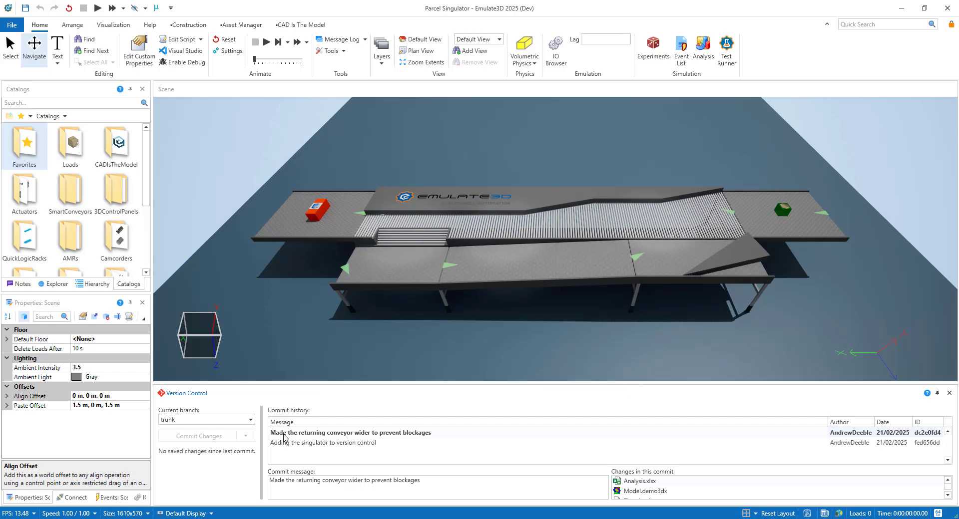
right_click(299, 444)
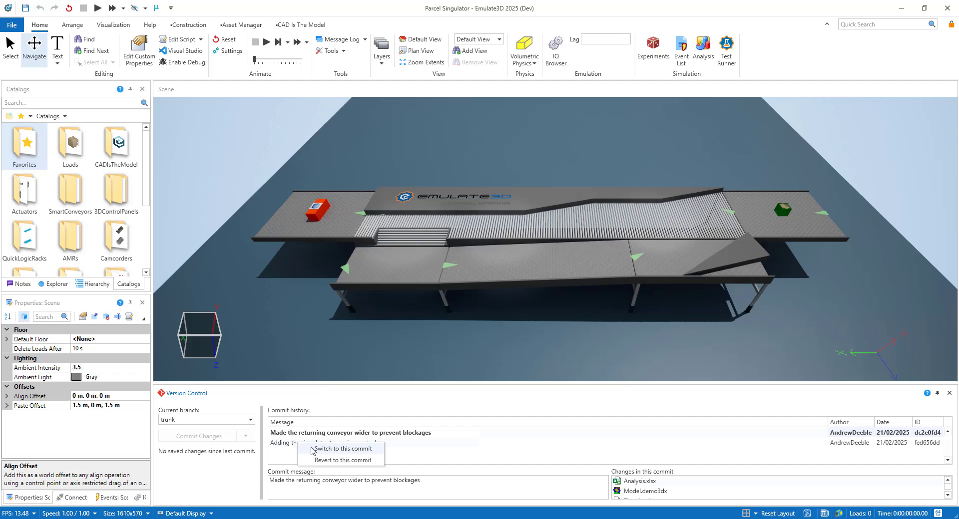
key("Escape")
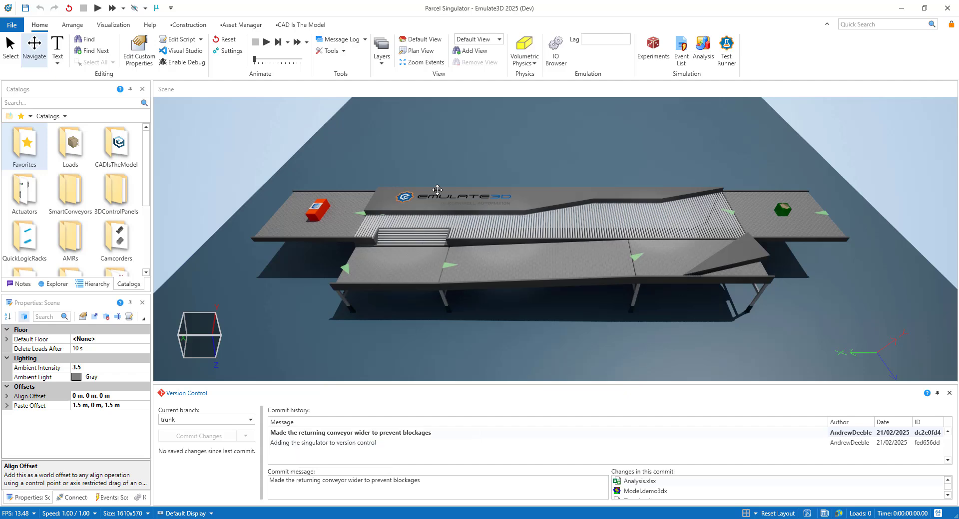
Move the deflector wedge on the returning conveyor to about X 1.2 m, Z 1.14 m, and set its length to 2.2 m
left_click(10, 48)
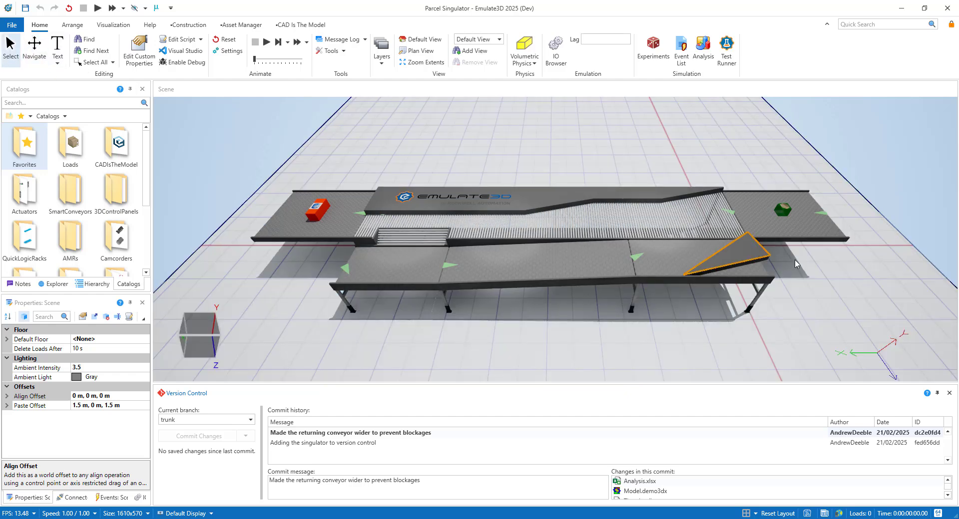
left_click_drag(744, 256, 721, 247)
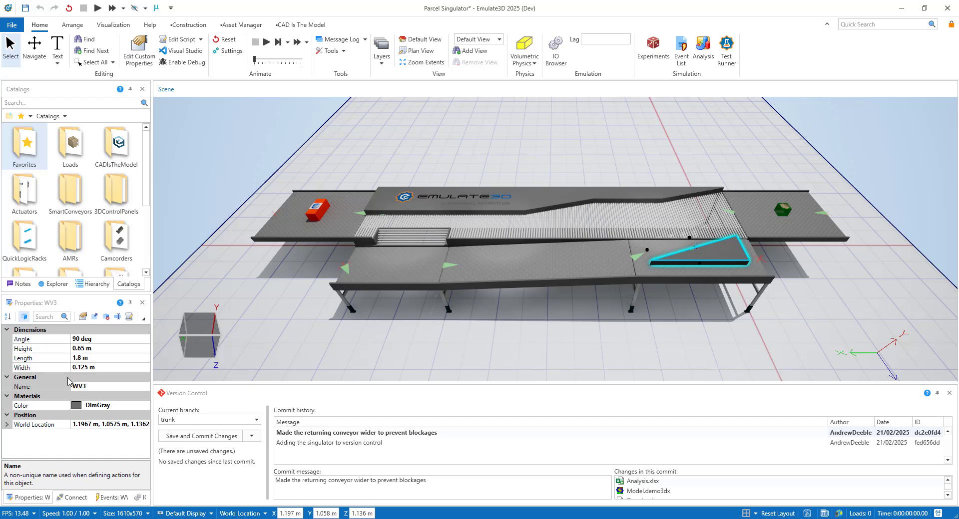
left_click(94, 359)
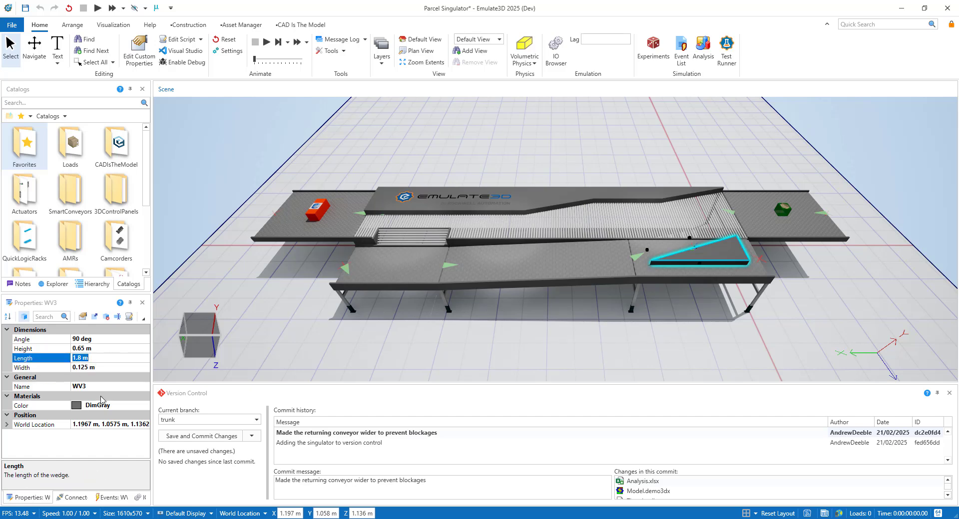
type("2.2")
key("Return")
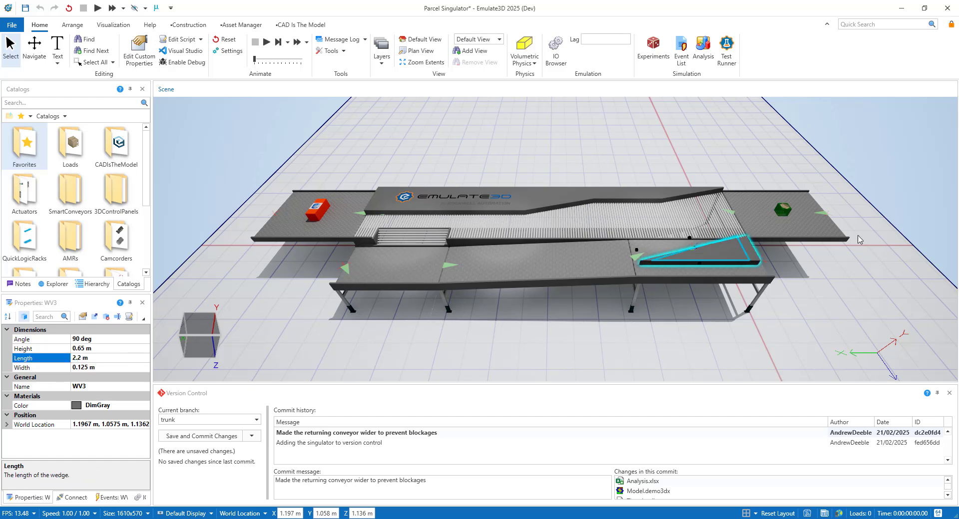
Set the deflector wedge's height to 1.05 m
left_click(814, 305)
right_click_drag(814, 305, 757, 292)
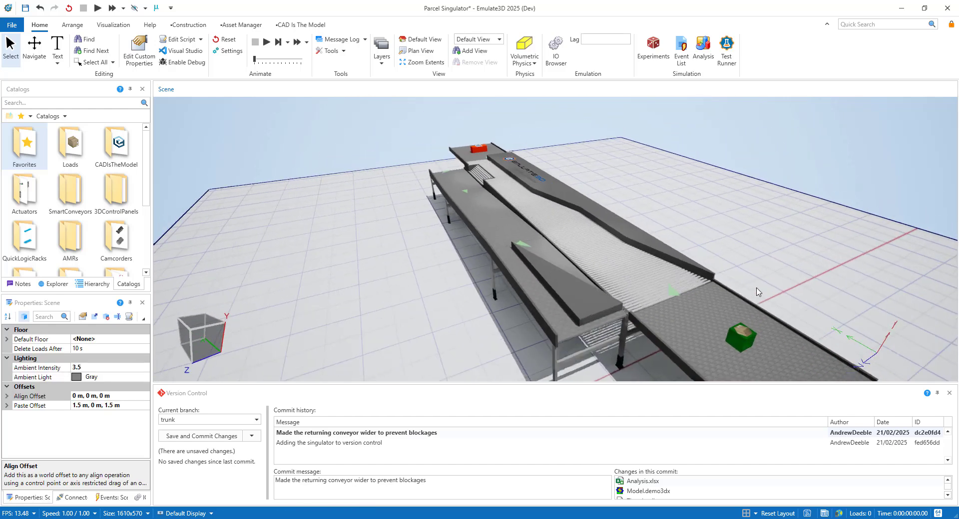
left_click(532, 283)
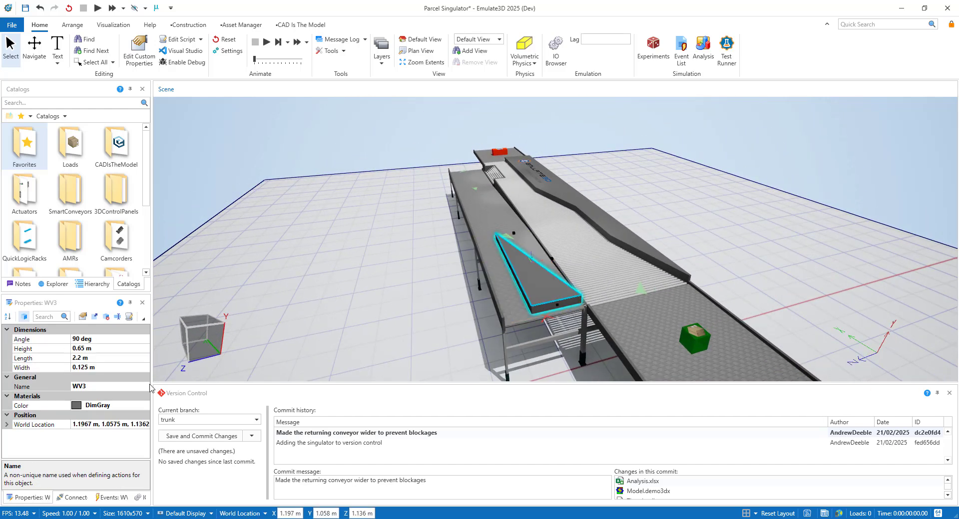
left_click(100, 349)
type("1.")
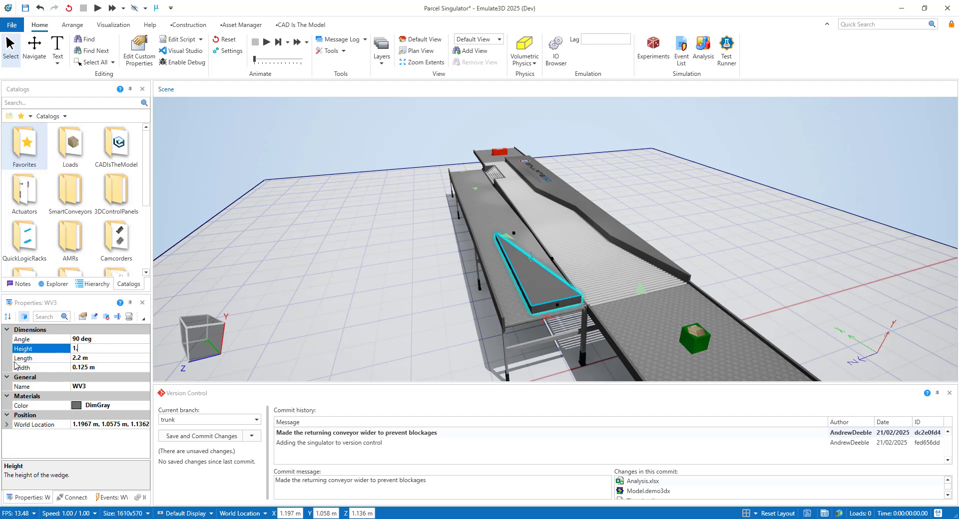
type("05")
key("Return")
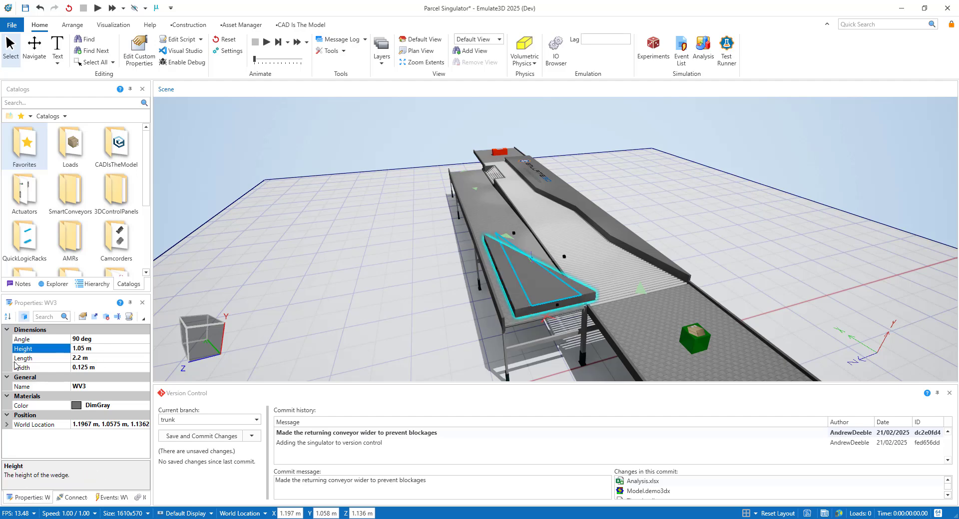
Align the deflector wedge with the end corner of the returning conveyor, at world location 1.1 m, 1.0575 m, 1.285 m
left_click(484, 348)
scroll(530, 348, "up", 5)
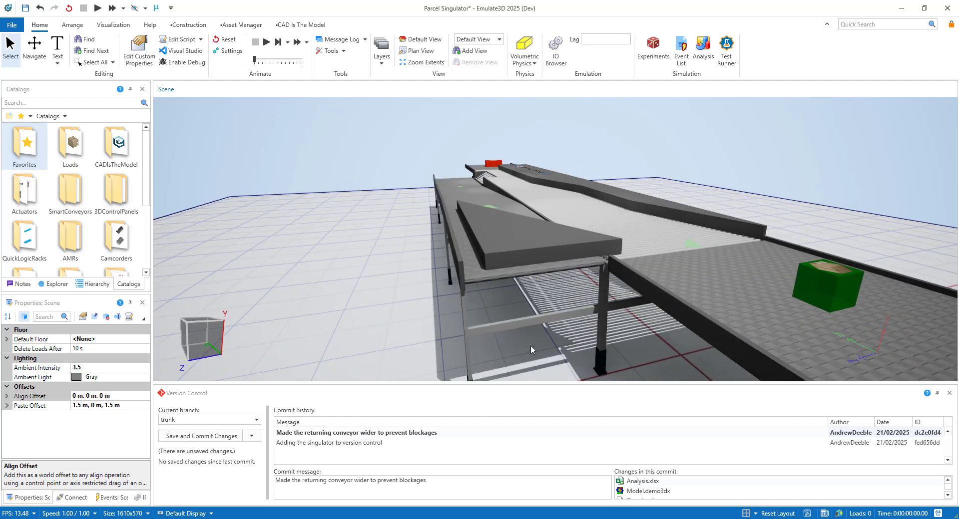
left_click(484, 257)
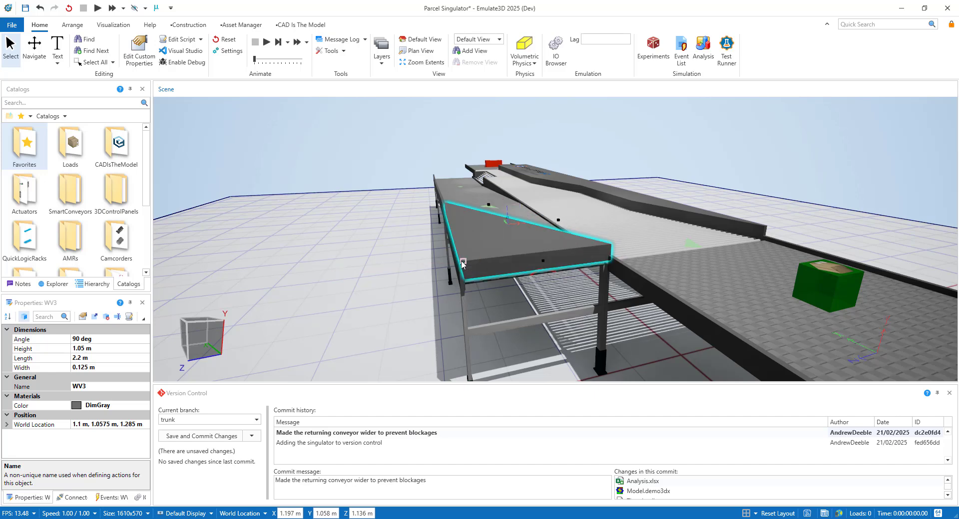
left_click(428, 281)
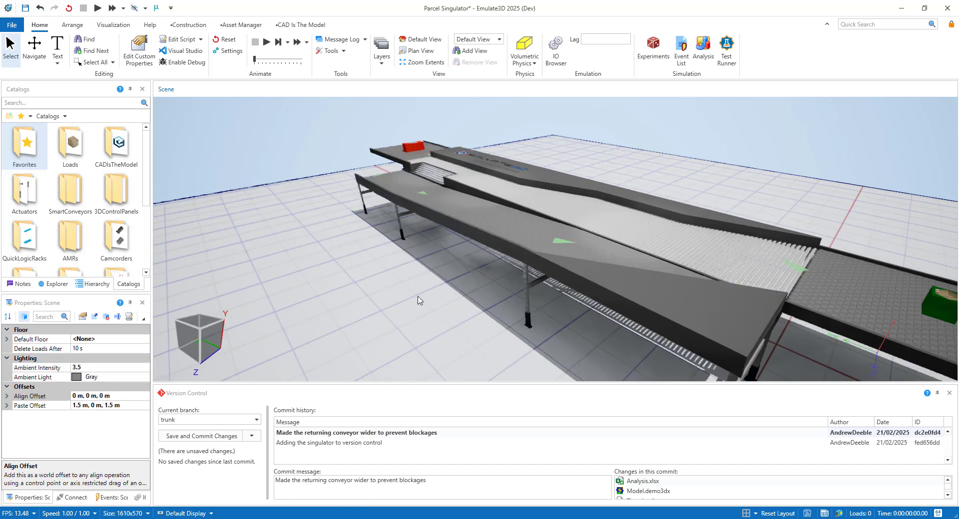
Restore the default view and test the parcel flow past the new deflector by running the simulation at speed 20, then stop it
right_click_drag(418, 297, 448, 303)
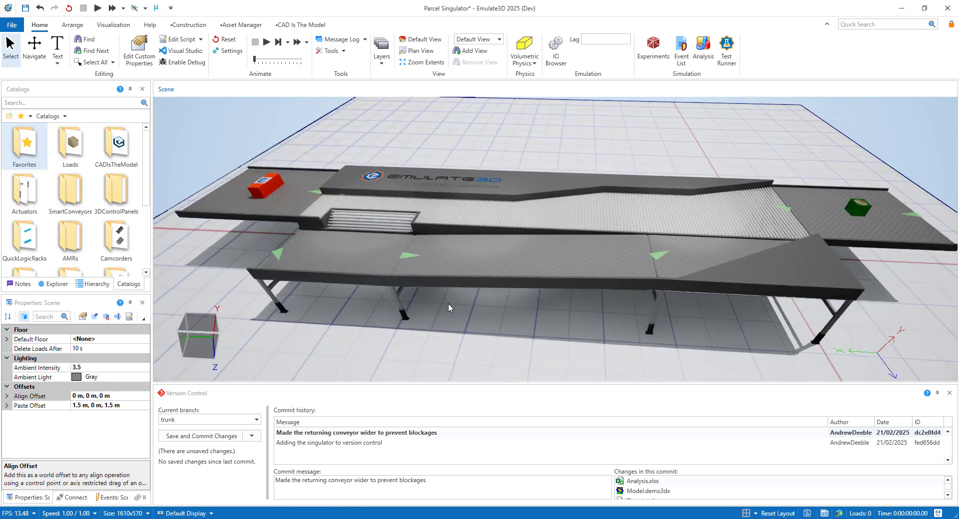
left_click(408, 44)
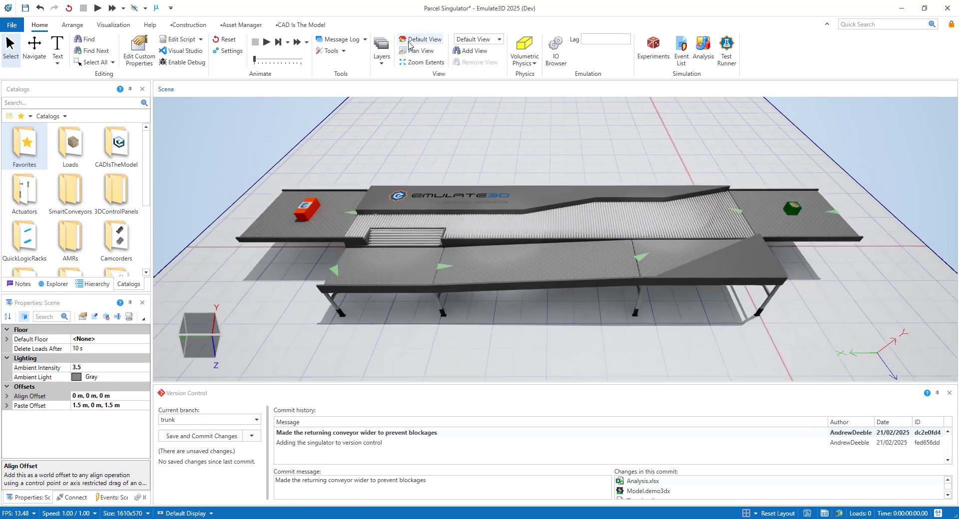
left_click(297, 42)
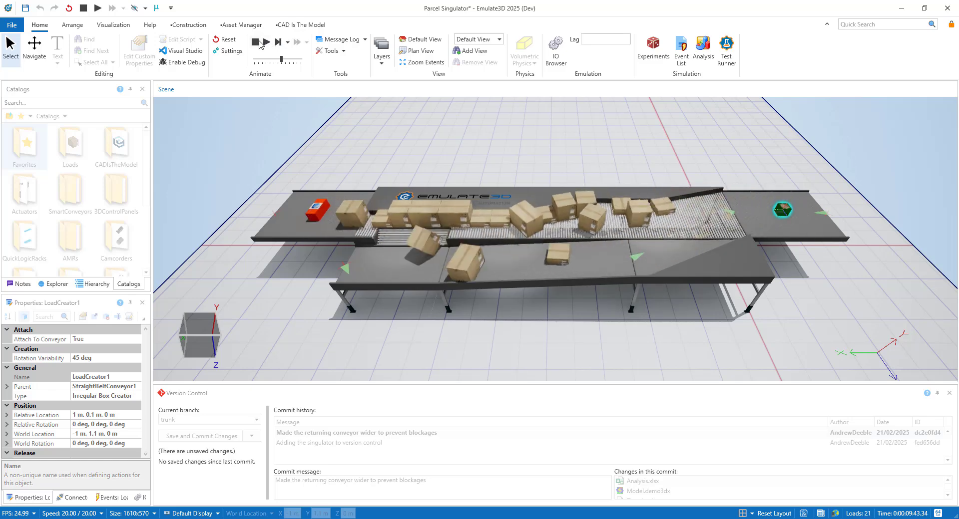
left_click(257, 42)
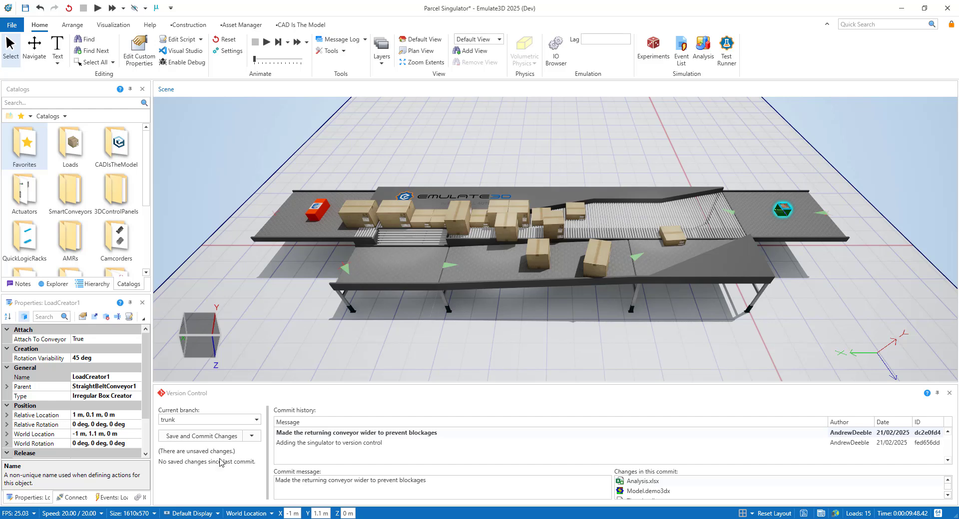
Save and commit the model with the message "Changed the deflector angle." and select the previous commit about the wider returning conveyor
left_click(211, 443)
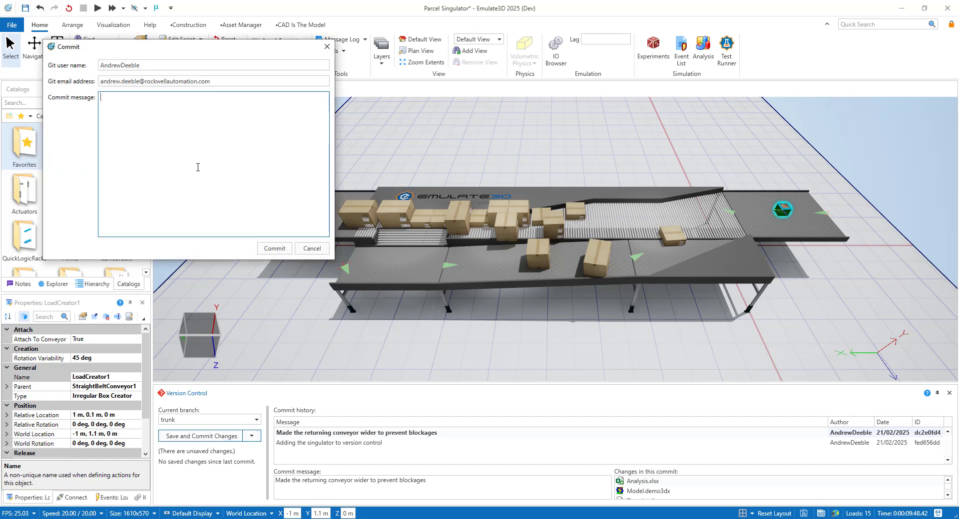
type("Changed the deflector angle.")
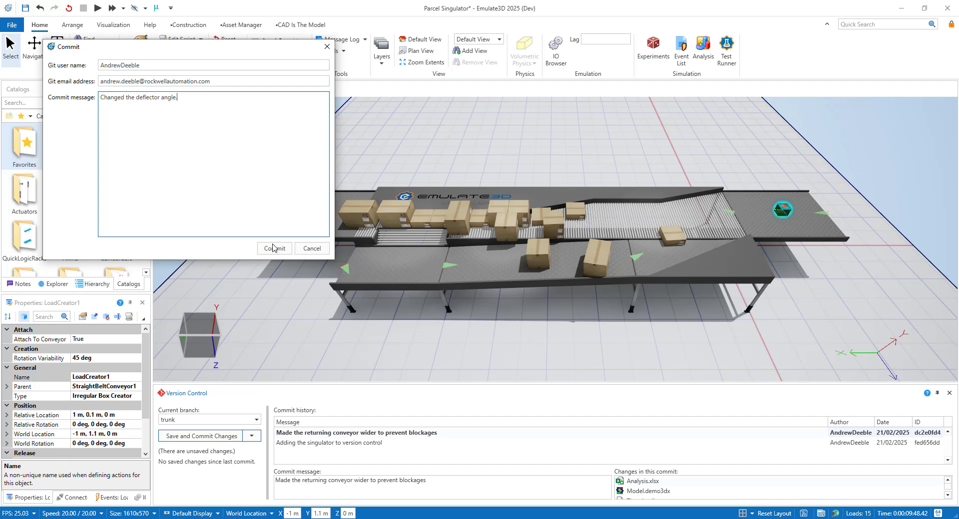
left_click(284, 250)
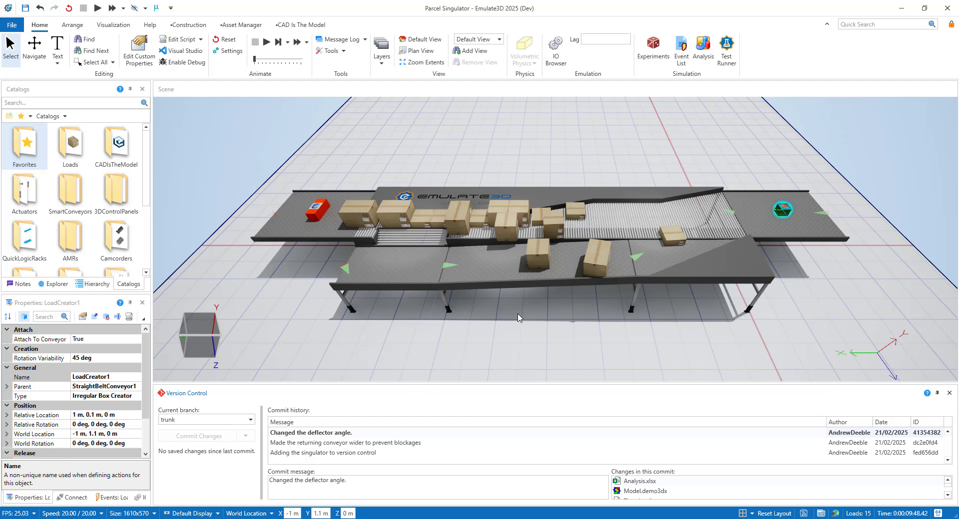
left_click(757, 443)
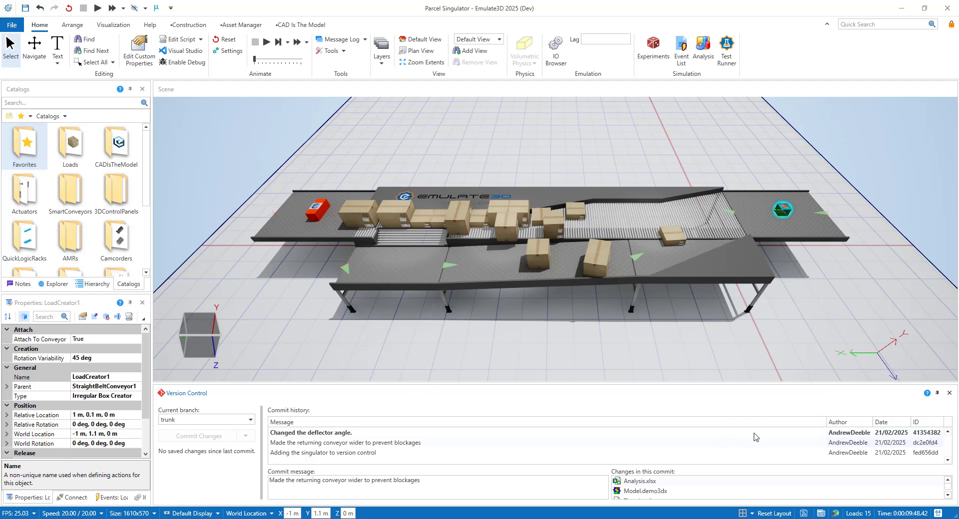